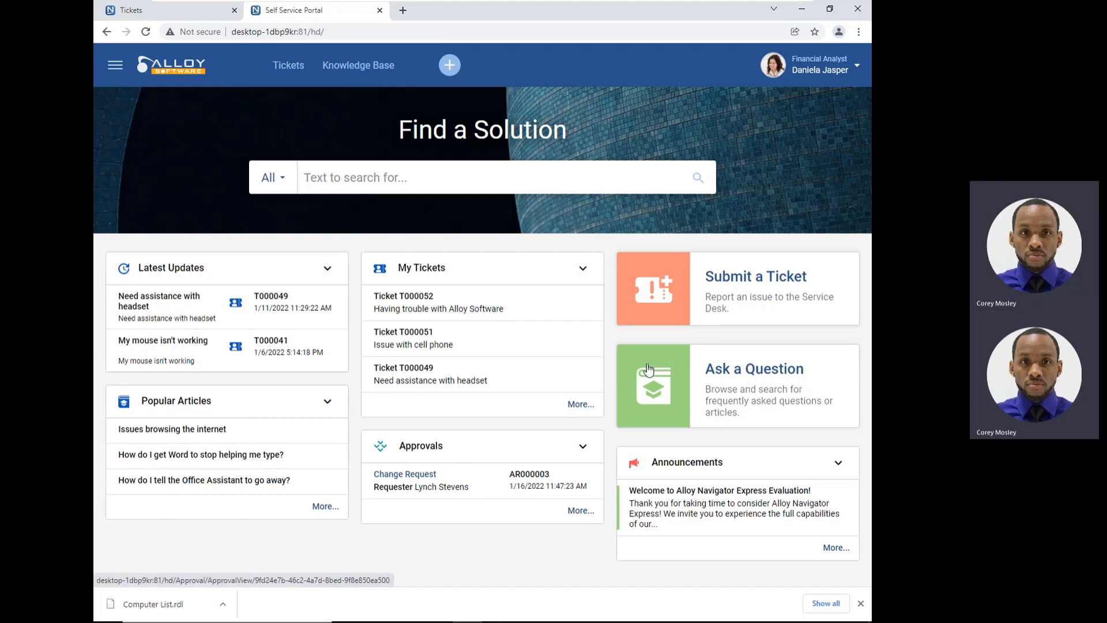
Start a new self-service ticket and enter "how to" in its summary to bring up suggested articles
left_click(672, 278)
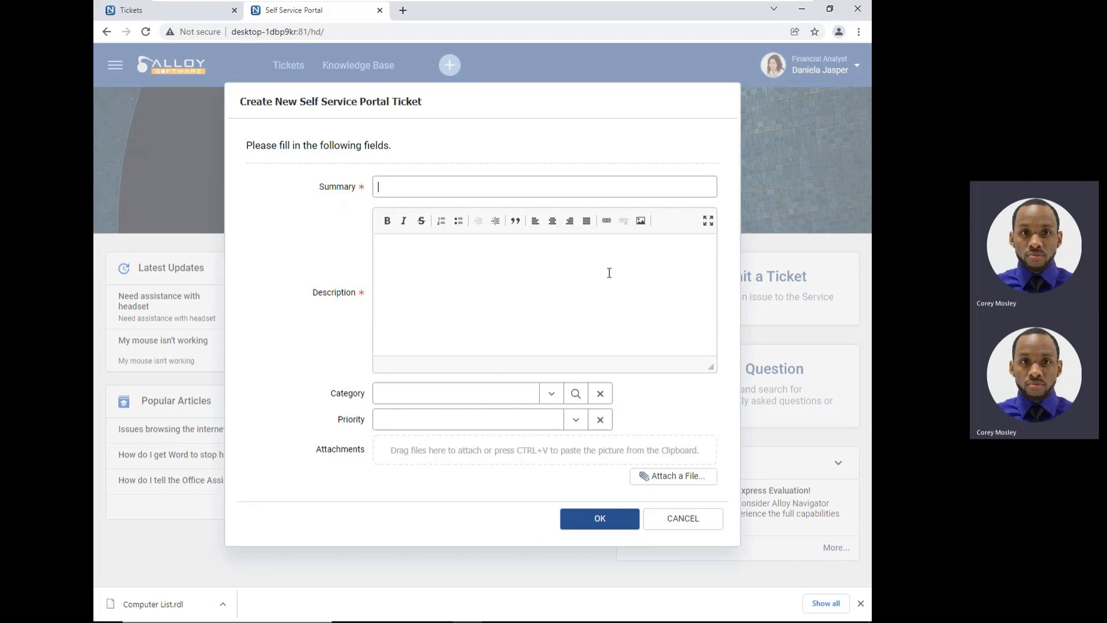
type("how to")
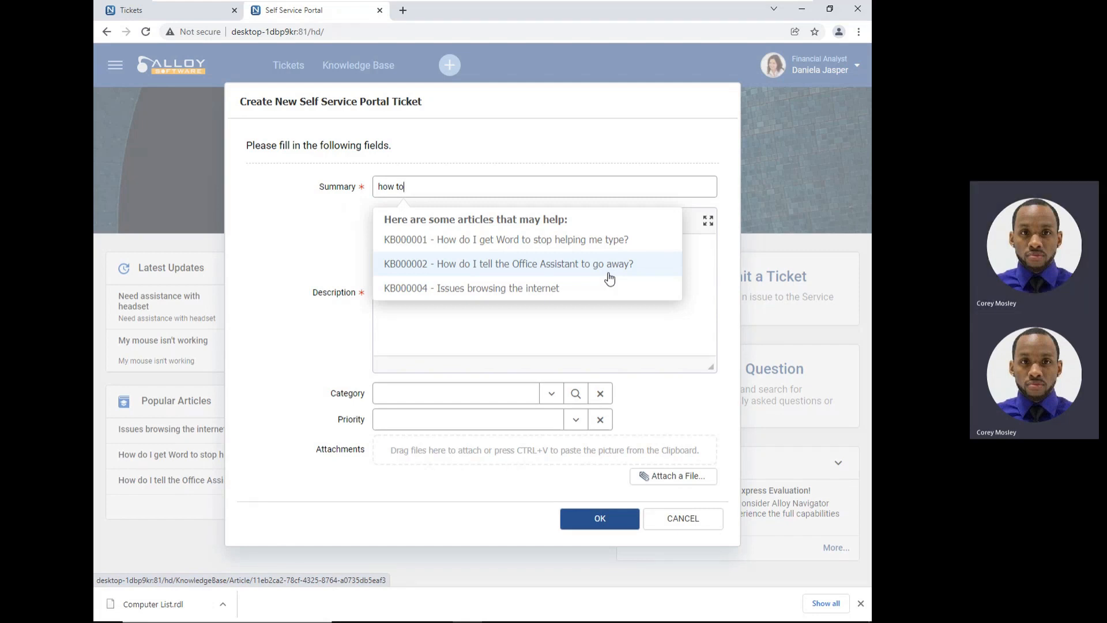
Read through the suggested article KB000001 about stopping Word's typing help, then close it and return to the ticket form
left_click(580, 250)
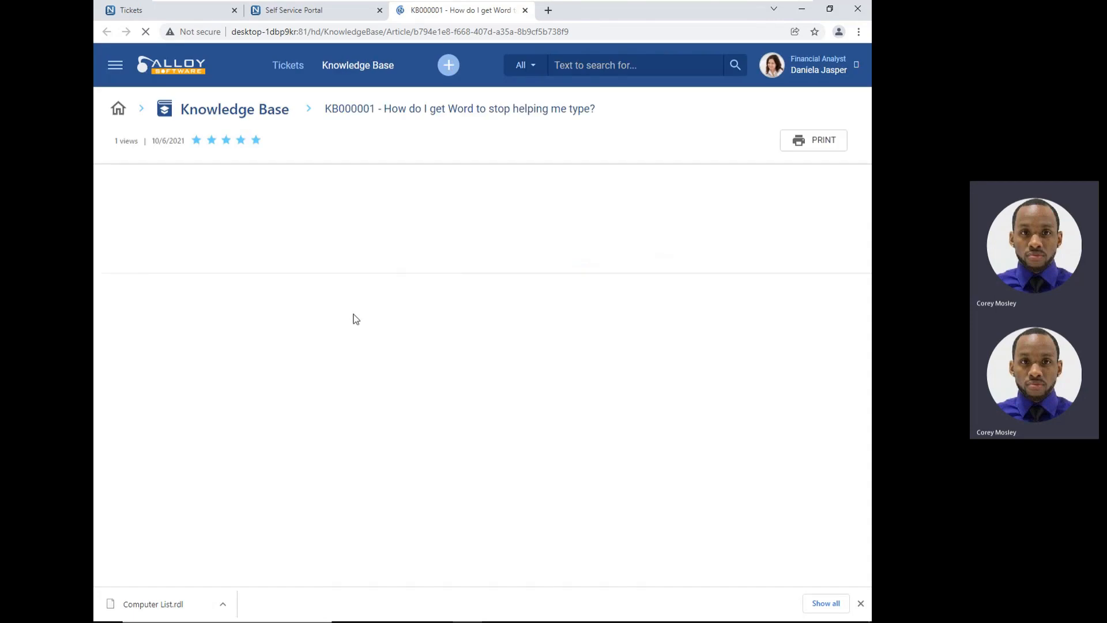
scroll(330, 376, "down", 5)
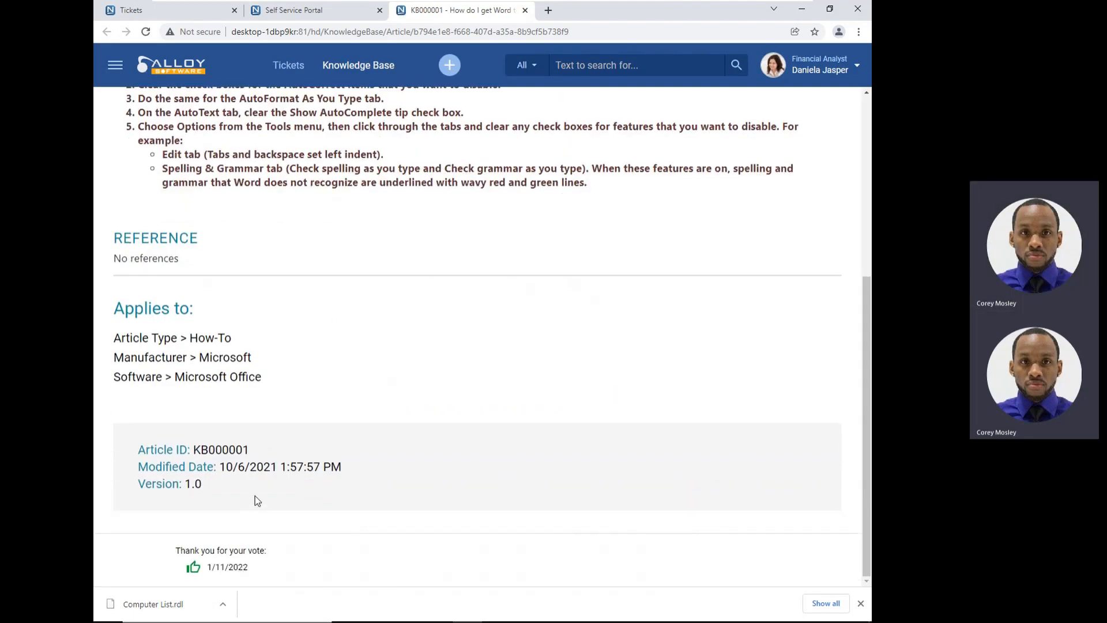
scroll(255, 493, "up", 5)
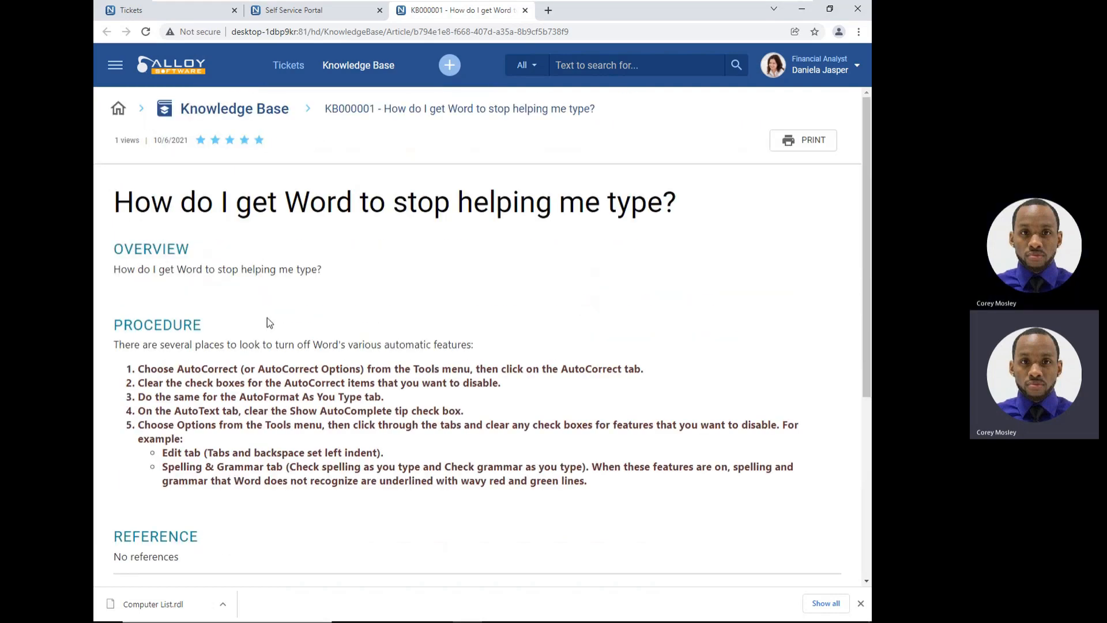
left_click(524, 11)
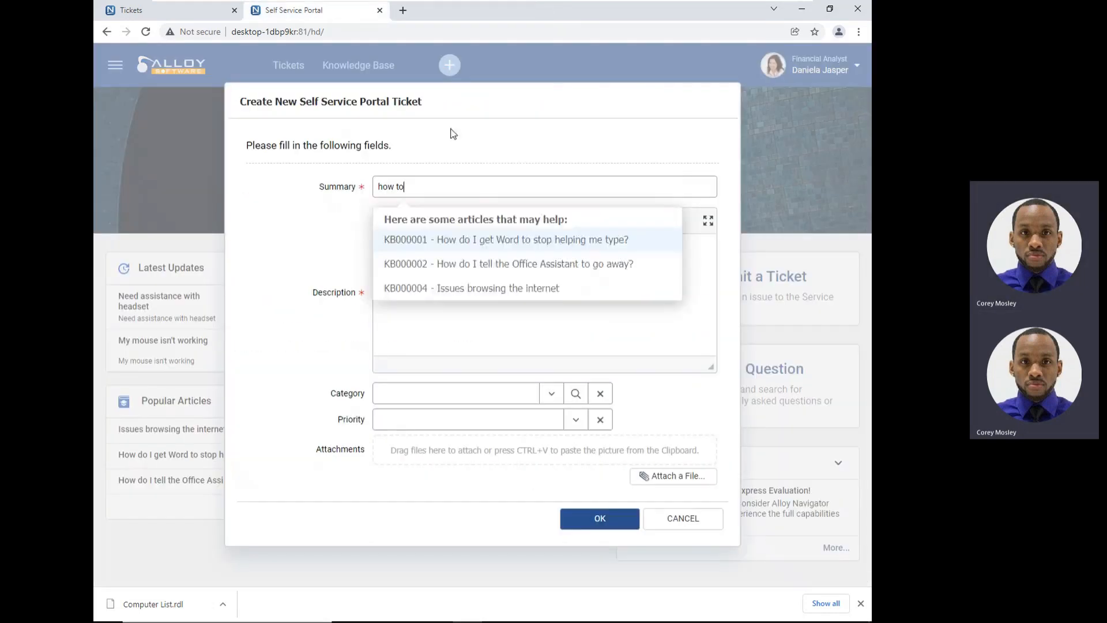
Complete the ticket summary so it reads "how to update adobe"
left_click(438, 187)
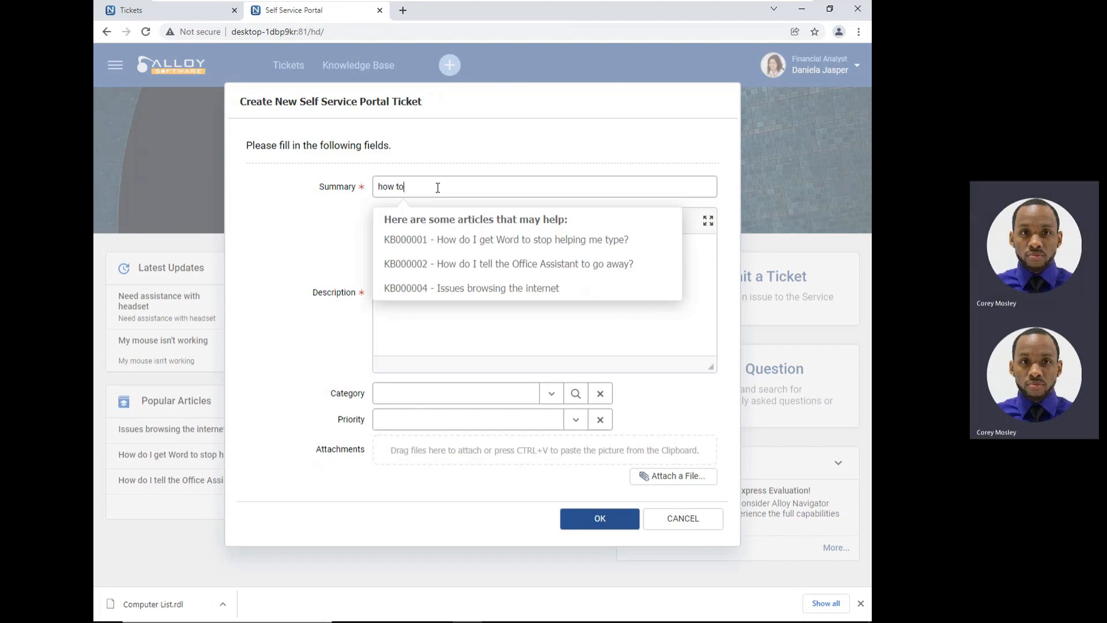
type("update")
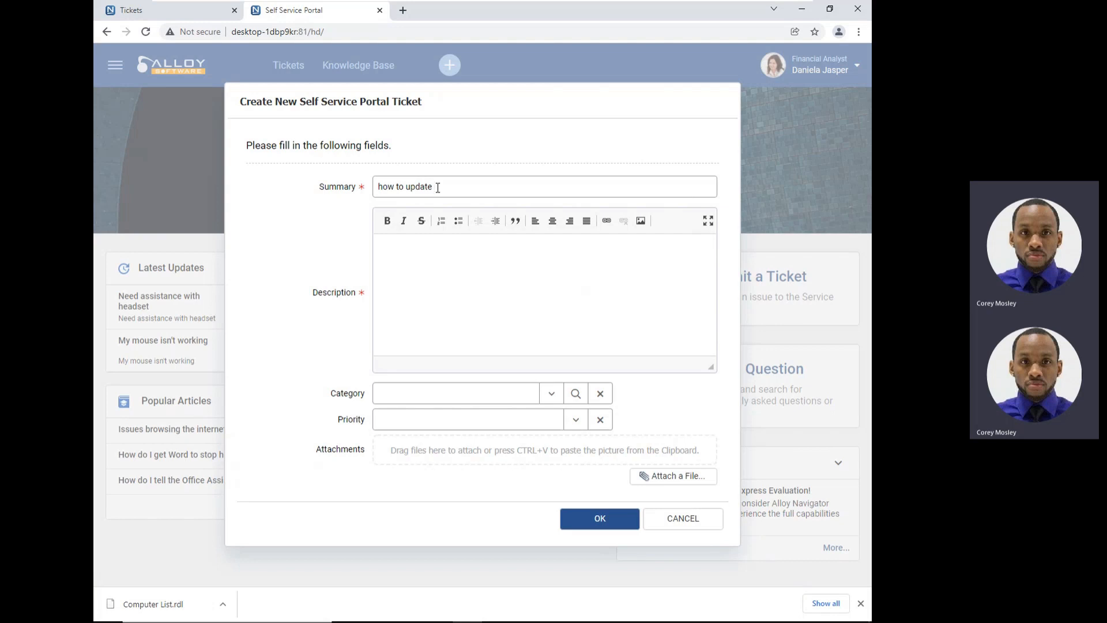
type("adobe")
key("Tab")
triple_click(454, 185)
left_click(455, 186)
Fill in the ticket description with "Need to update Adobe Reader on my computer"
left_click(456, 266)
type("Need to update")
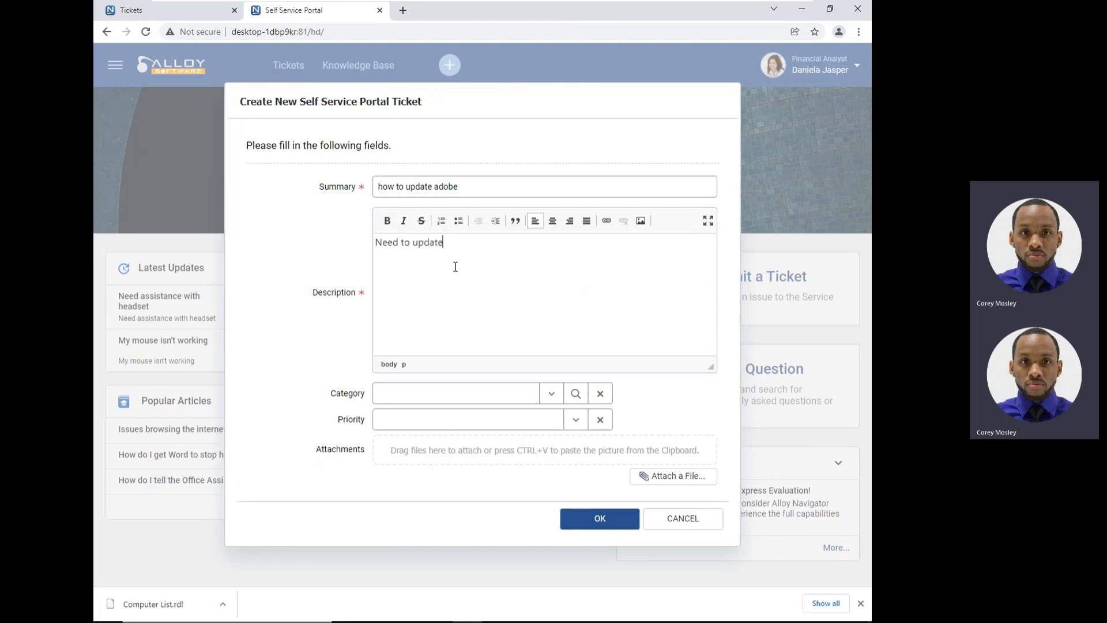
type(" Aobe")
key("BackSpace")
key("BackSpace")
key("BackSpace")
key("BackSpace")
type("dobe")
key("BackSpace")
key("BackSpace")
type("be on my computer")
key("Left")
key("Left")
key("Left")
key("Left")
key("Left")
key("Left")
key("Left")
key("Left")
key("Left")
type("Reader")
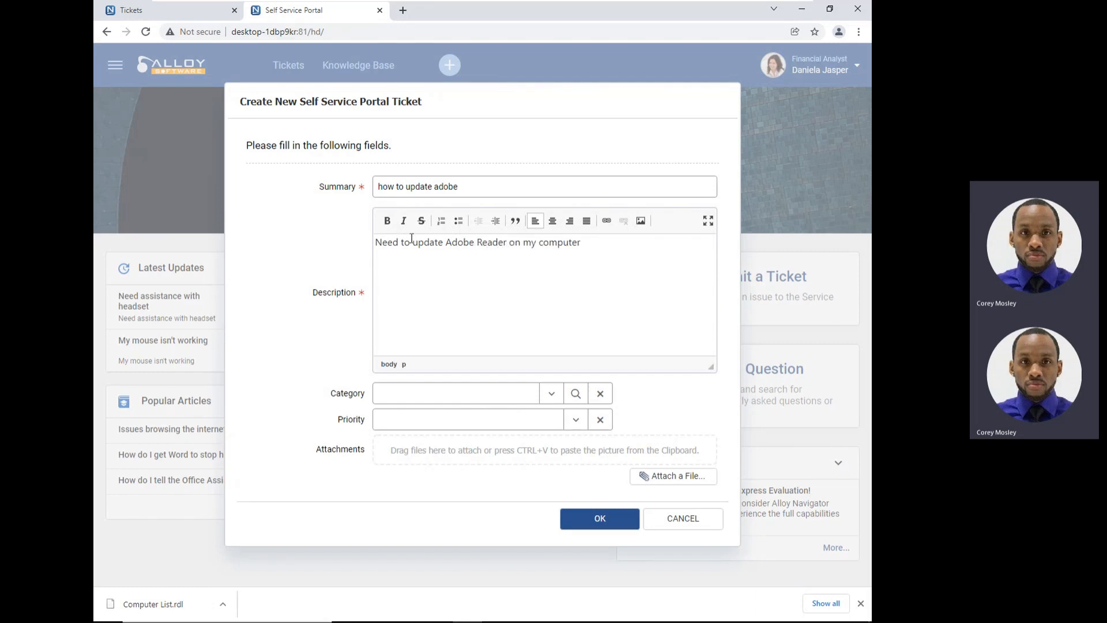
double_click(447, 243)
left_click(386, 221)
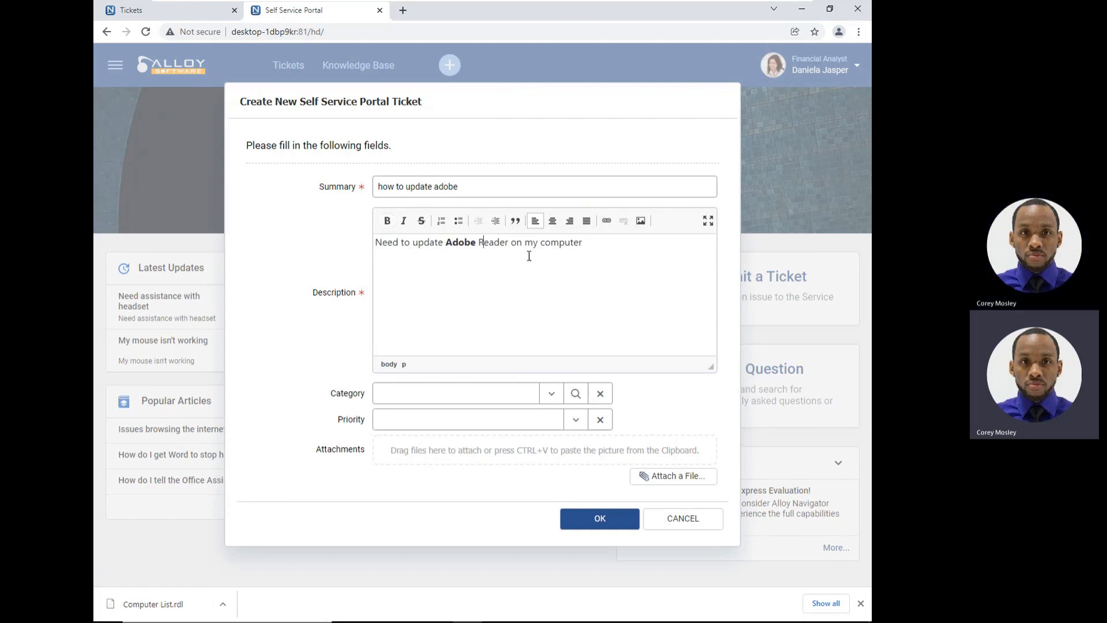
double_click(548, 242)
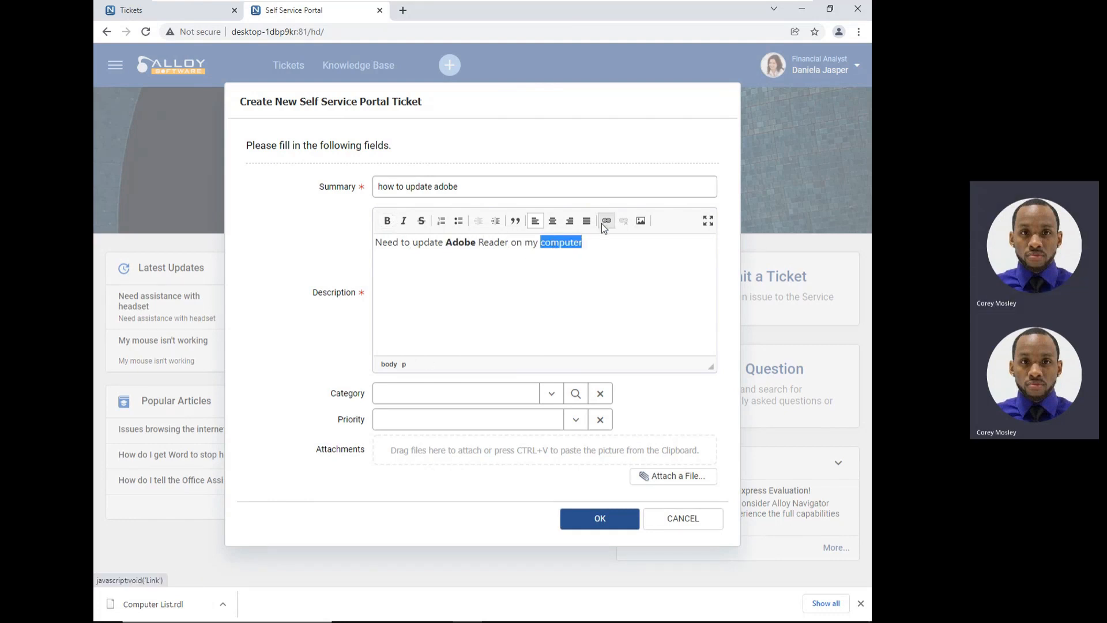
double_click(490, 246)
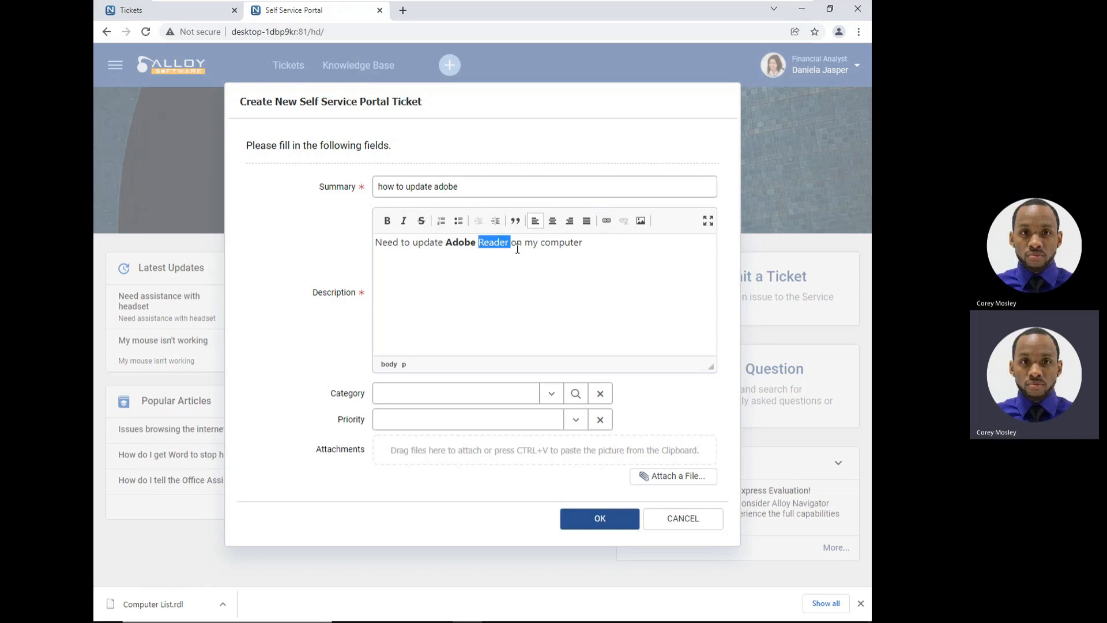
left_click(606, 220)
type("www")
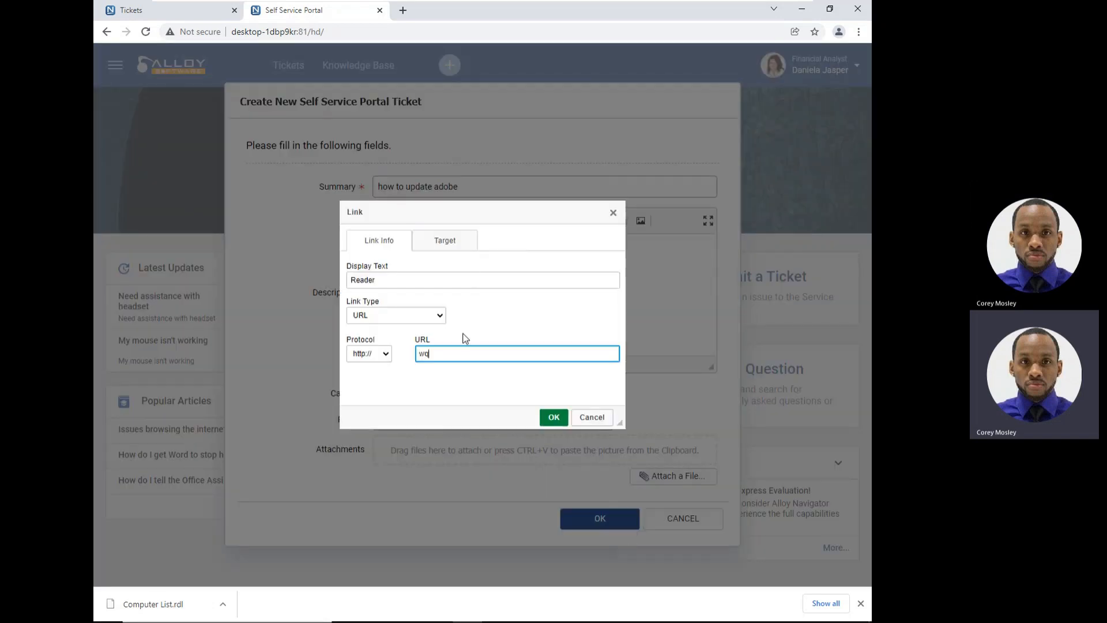
key("BackSpace")
key("BackSpace")
key("BackSpace")
type("www.a")
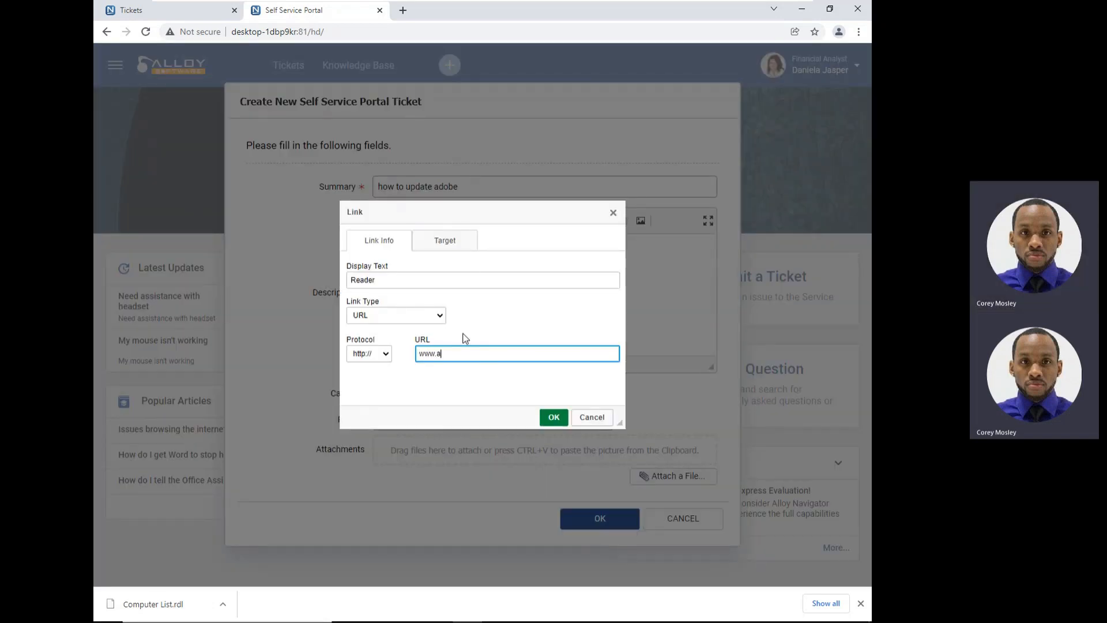
type("dobe.com")
key("shift+Tab")
key("shift+Tab")
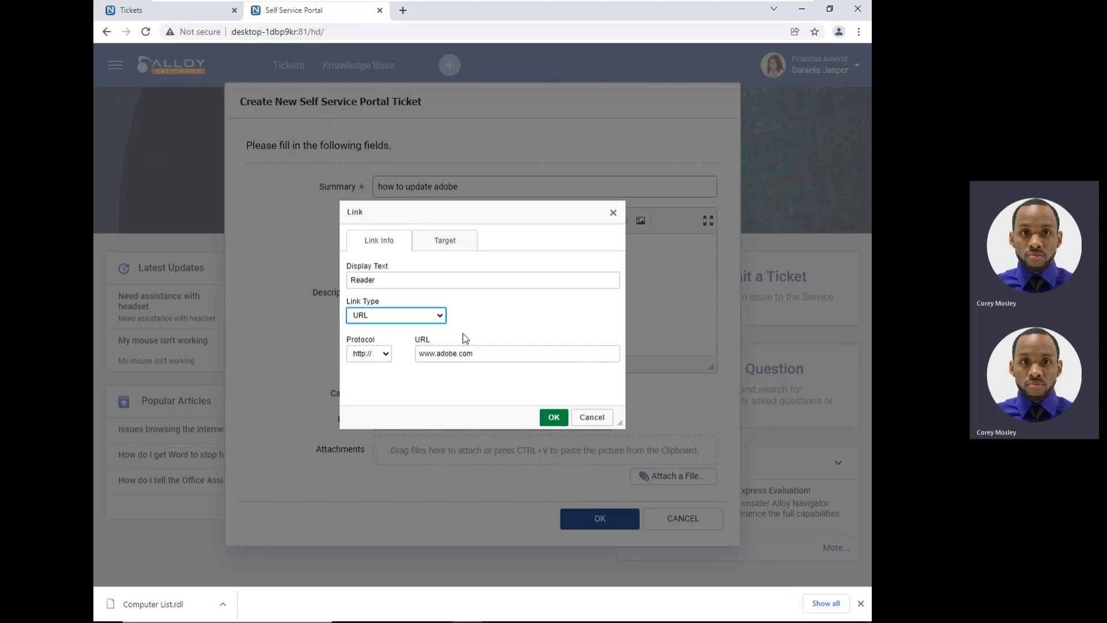
left_click(552, 417)
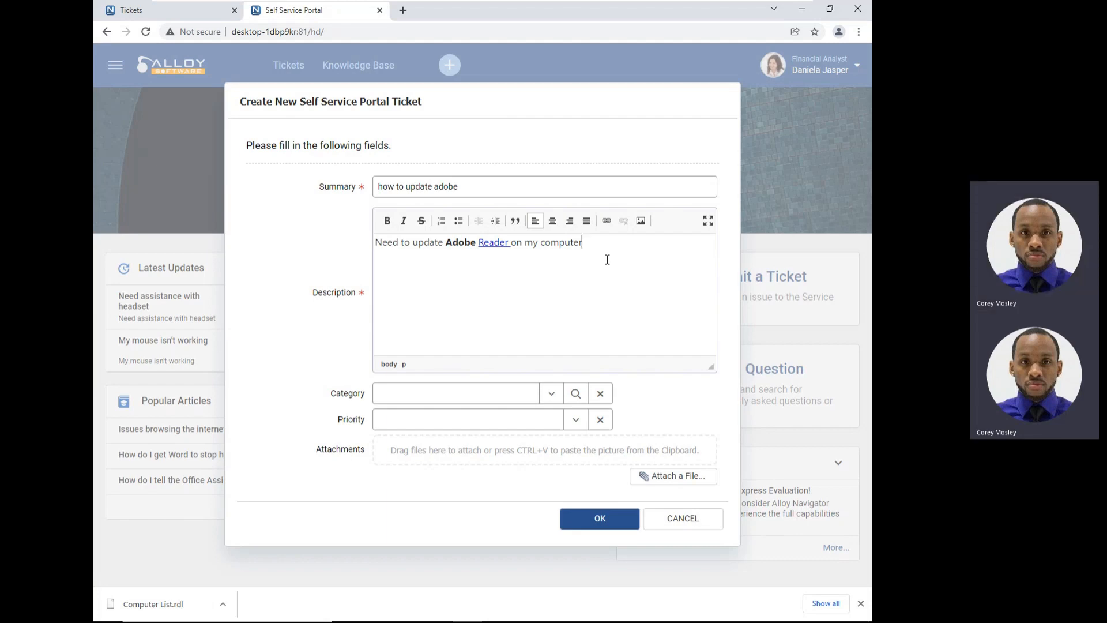
Set the ticket's category to Software
left_click(550, 394)
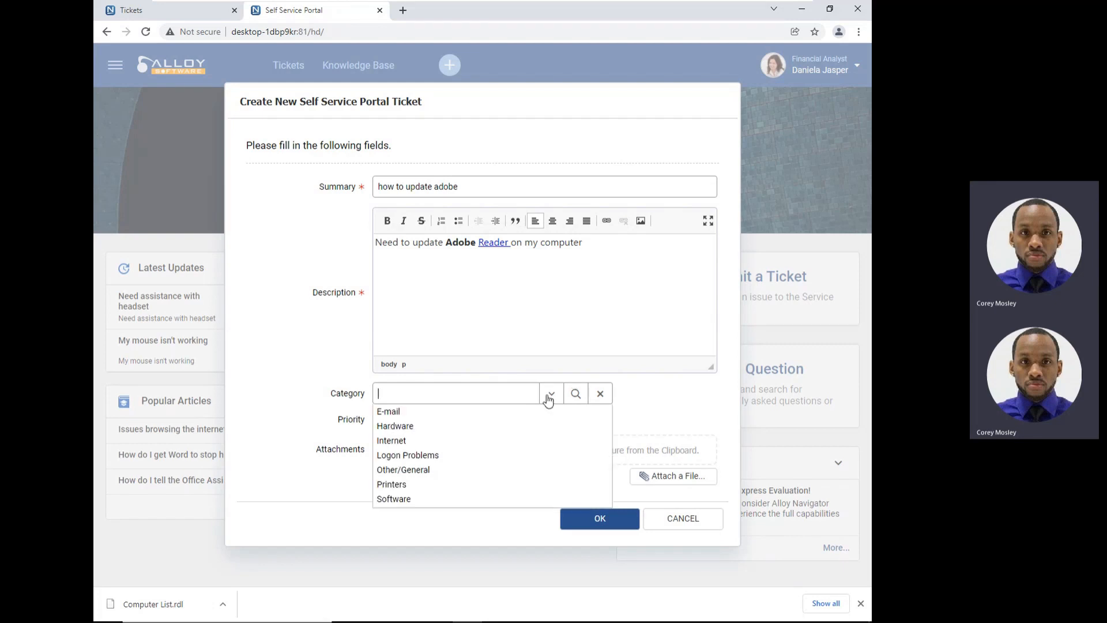
left_click(416, 433)
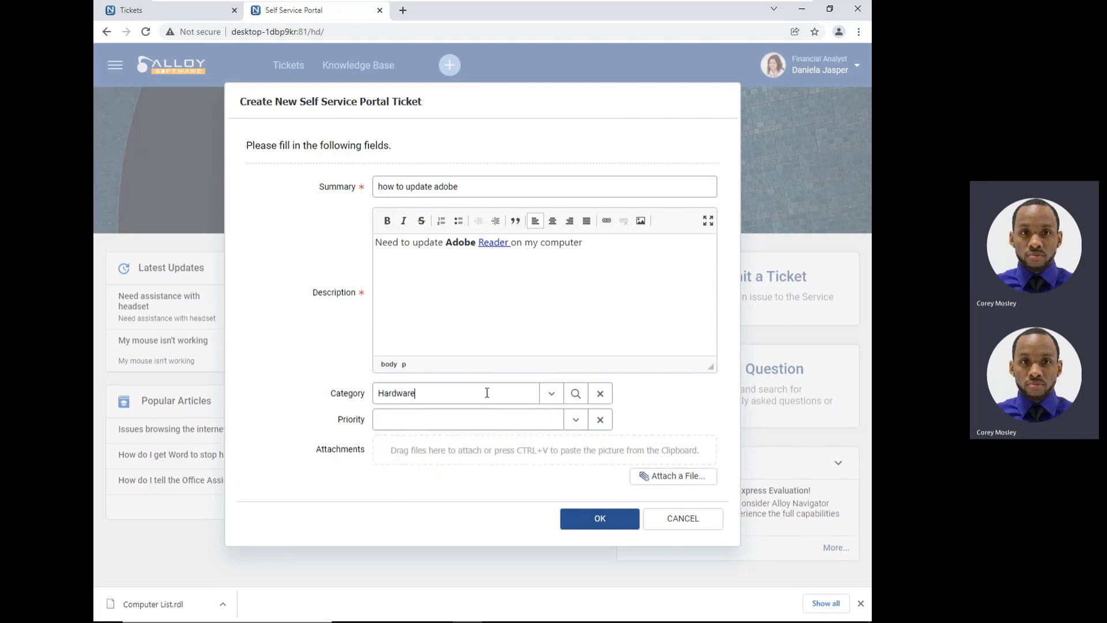
left_click(557, 398)
left_click(394, 498)
Set the ticket's priority to High and submit the ticket
left_click(575, 425)
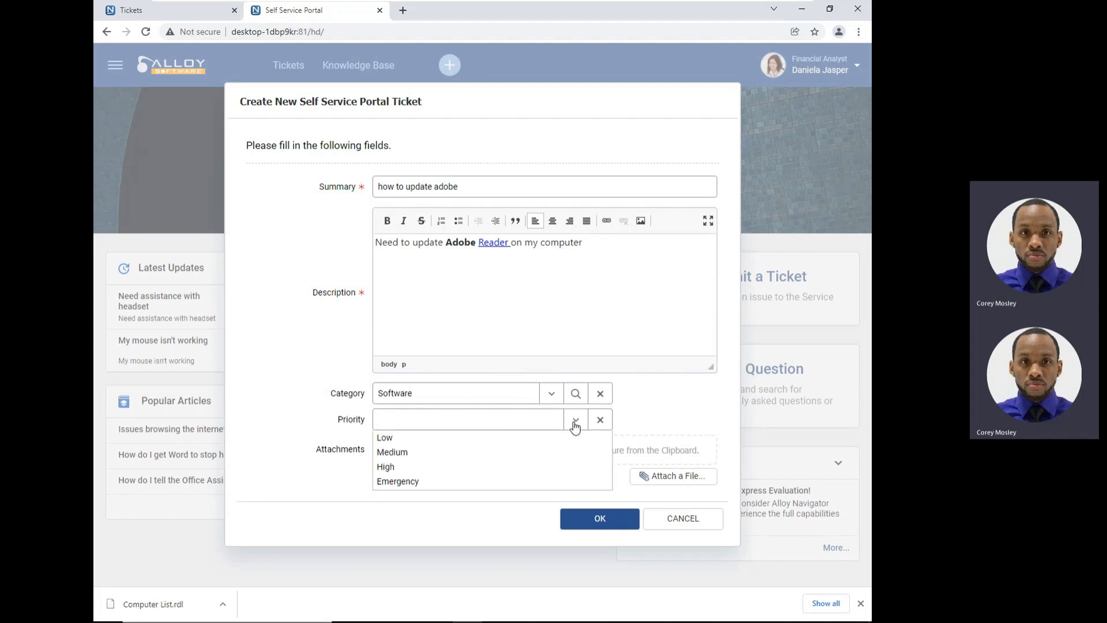
left_click(413, 452)
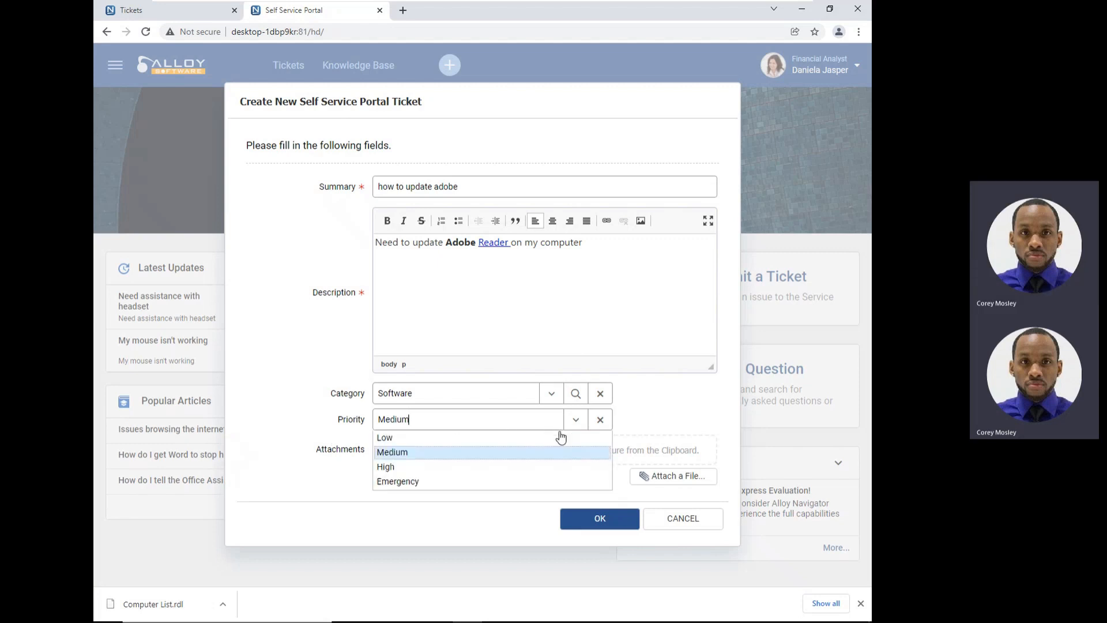
left_click(456, 438)
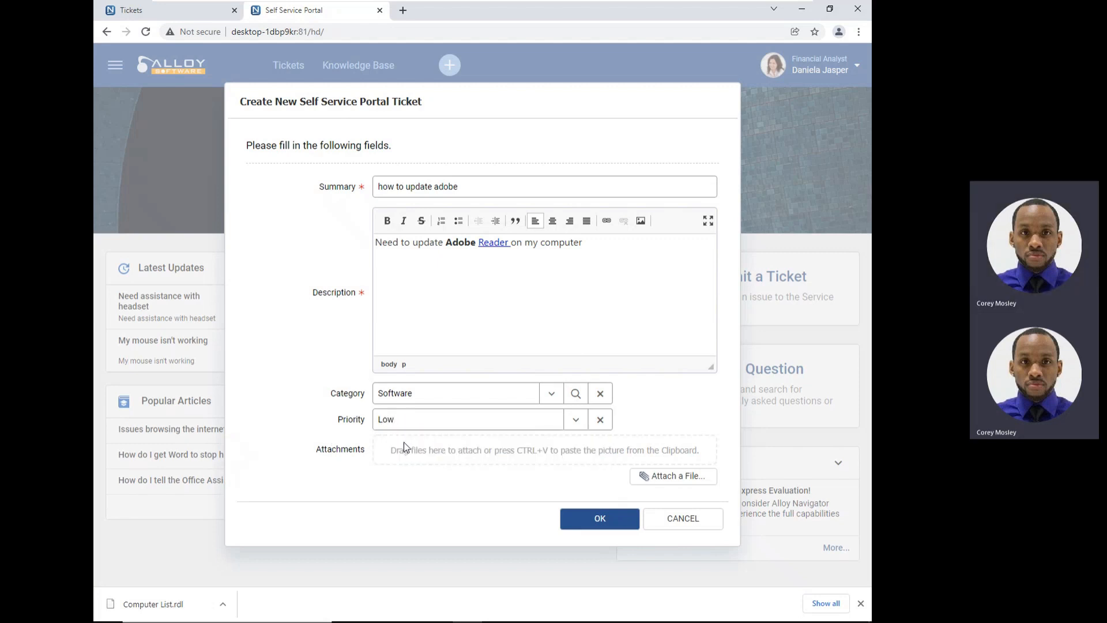
left_click(576, 419)
left_click(448, 466)
left_click(590, 519)
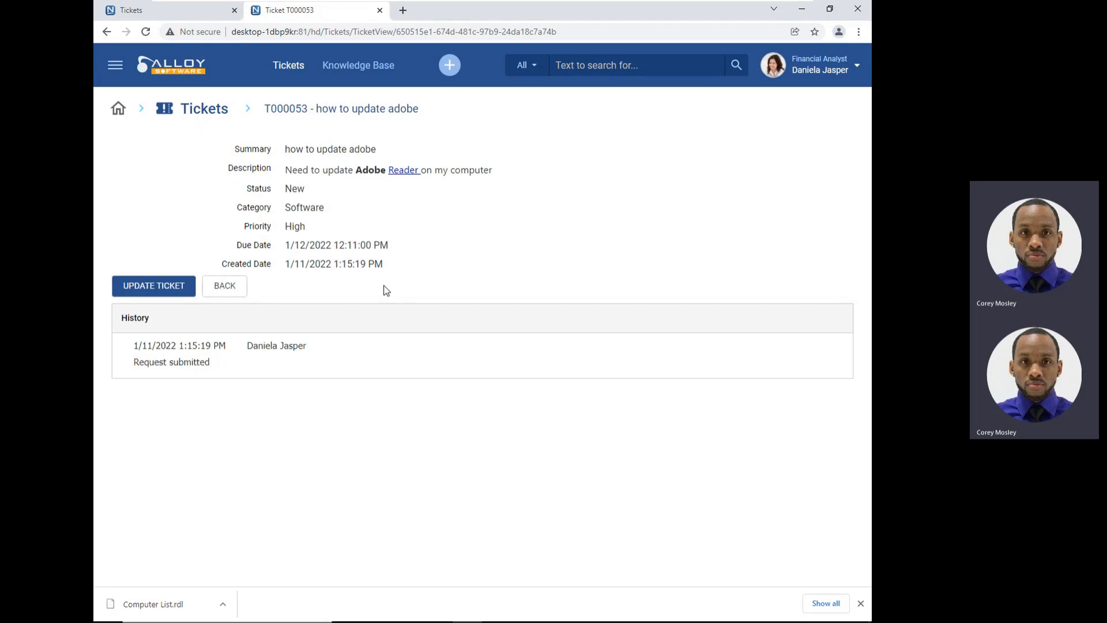
View the submitted ticket's note form and a blank new-ticket form, cancelling each without entering anything
left_click(172, 287)
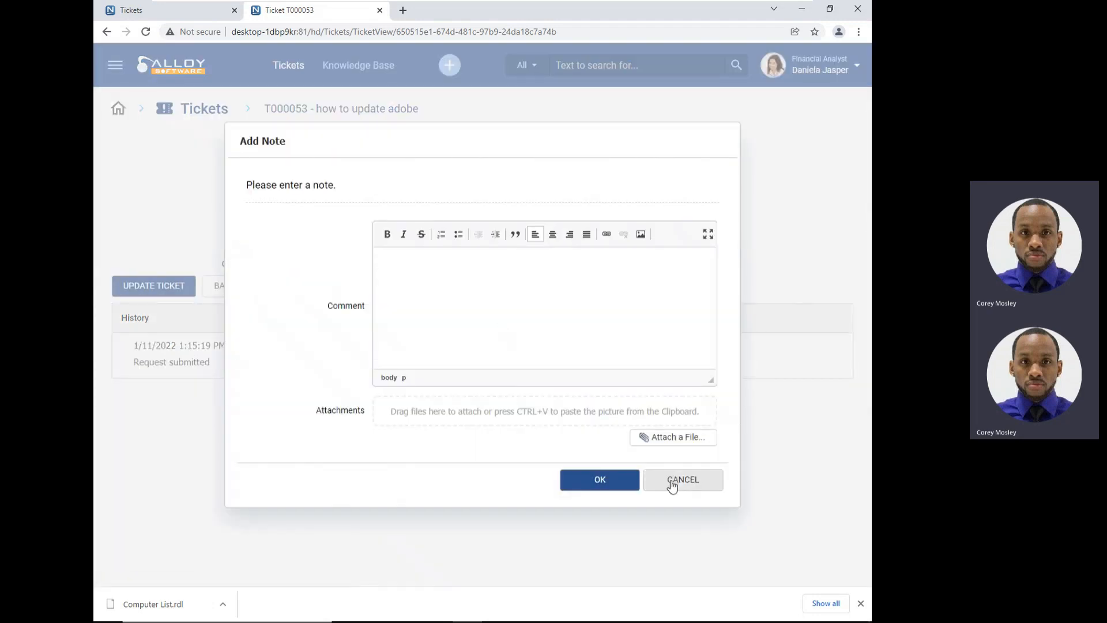
left_click(672, 485)
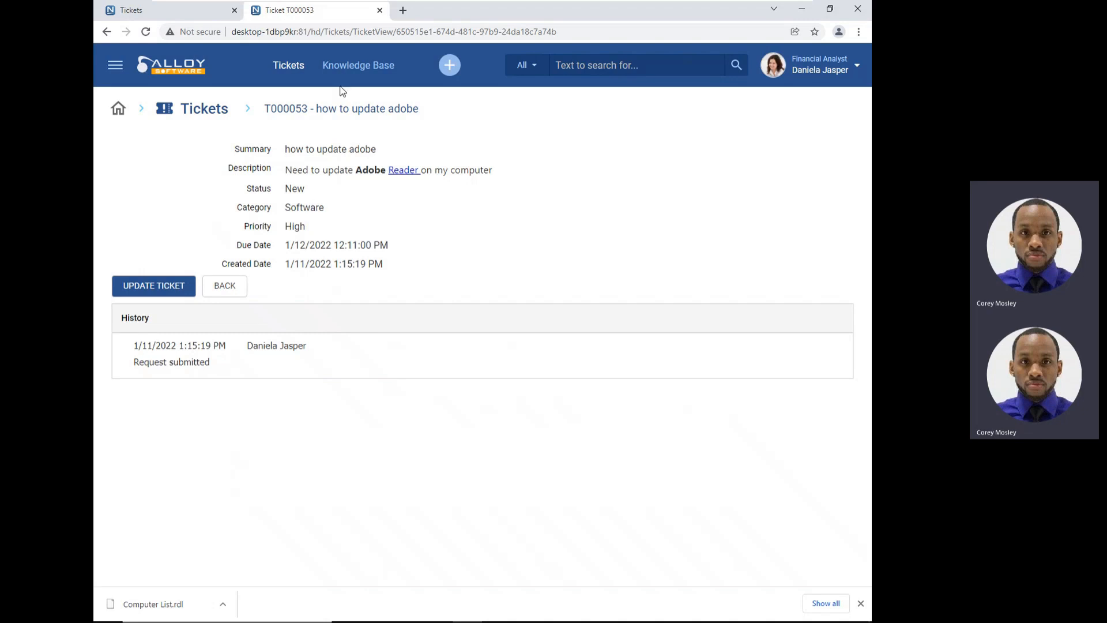
left_click(450, 67)
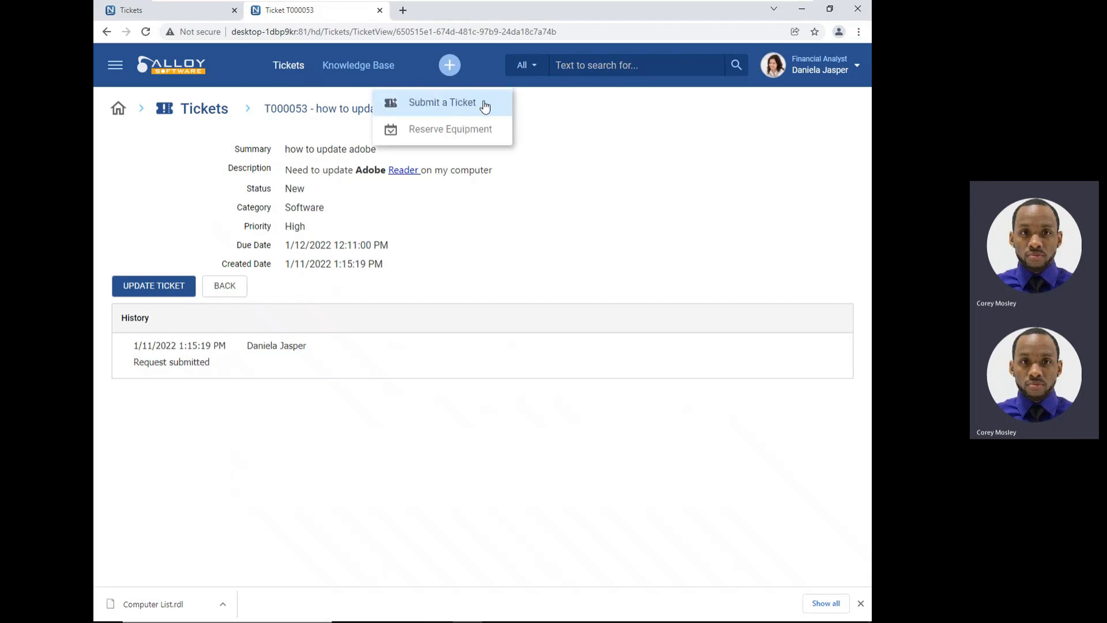
left_click(484, 103)
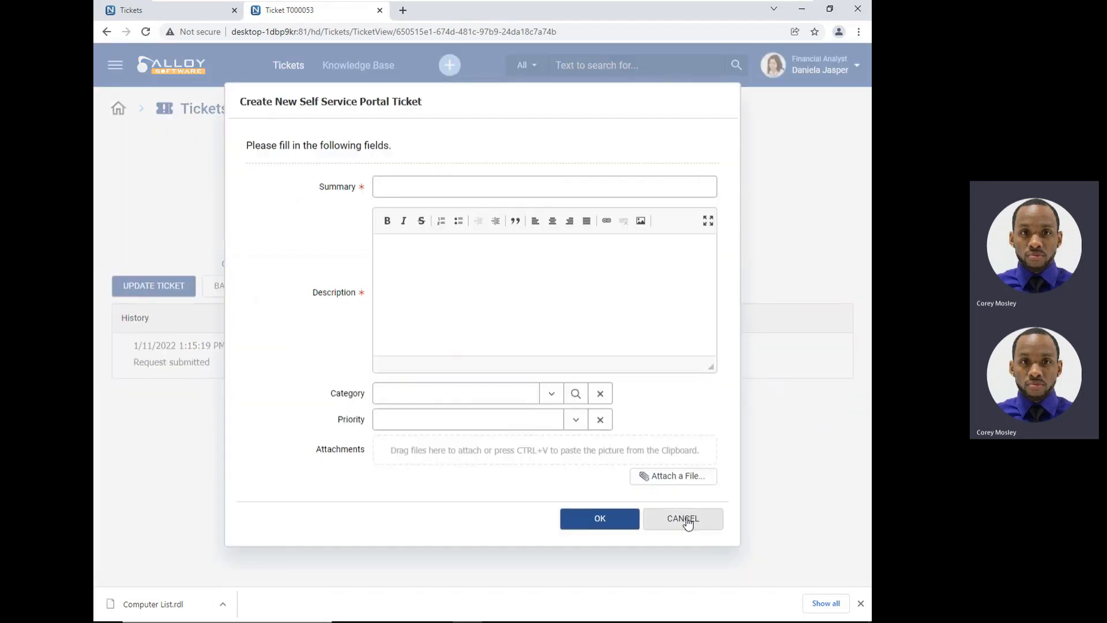
left_click(686, 520)
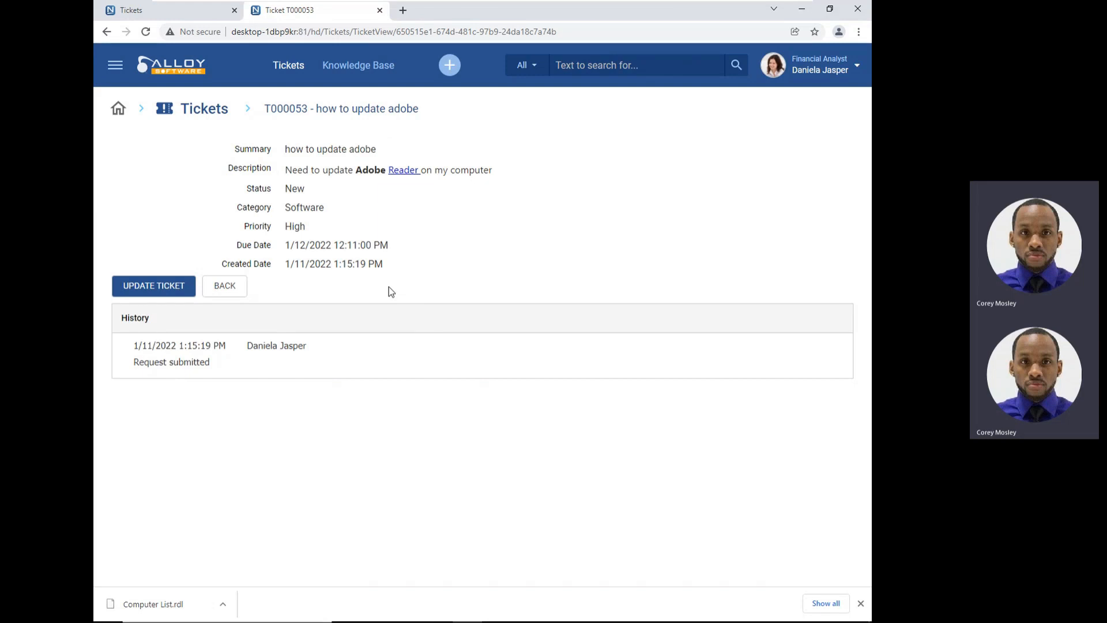
Return to the self-service portal's home page
left_click(147, 72)
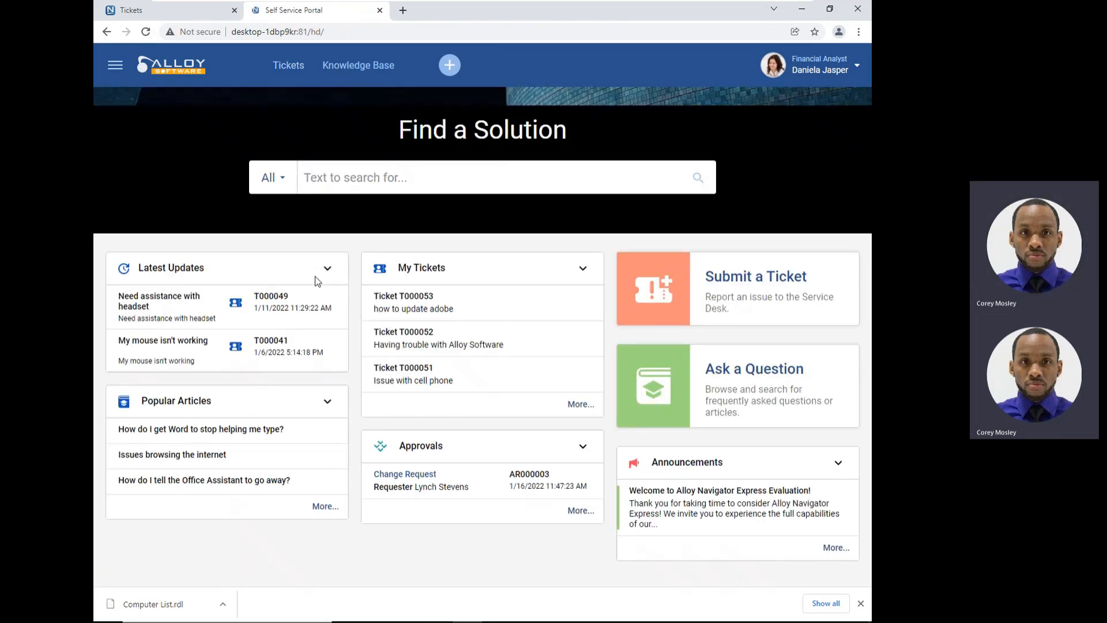